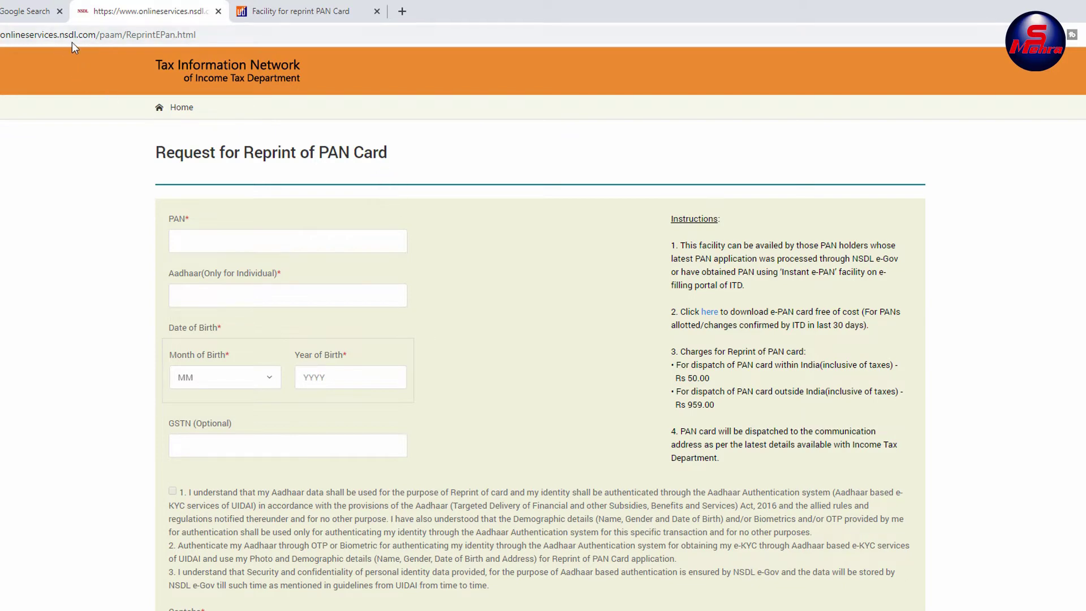
Compare the UTIITSL and NSDL reprint forms, reviewing the NSDL captcha, then return to UTIITSL.
left_click(310, 12)
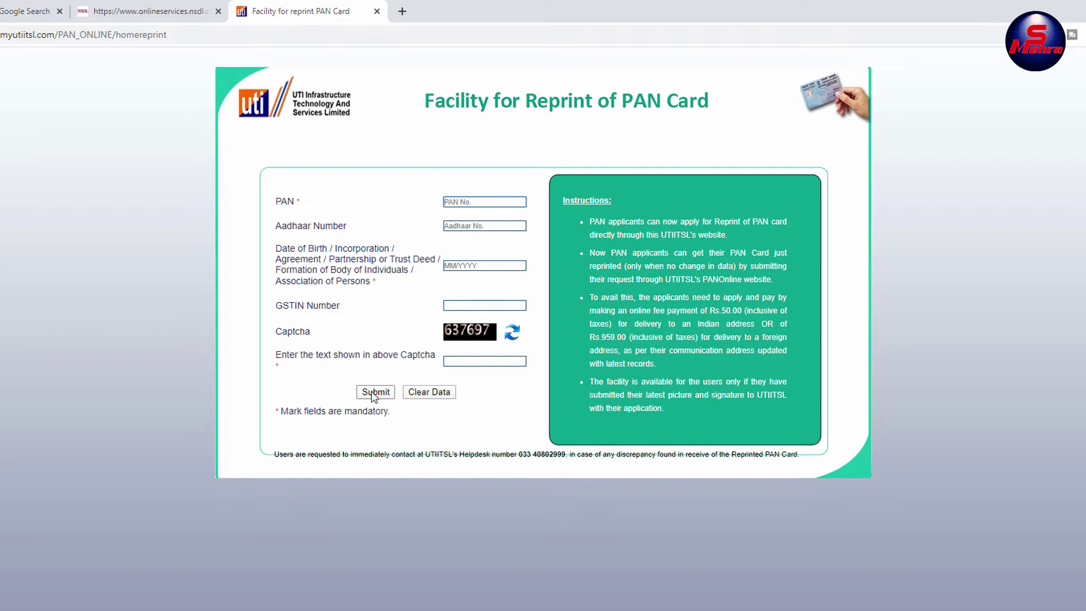
left_click(180, 14)
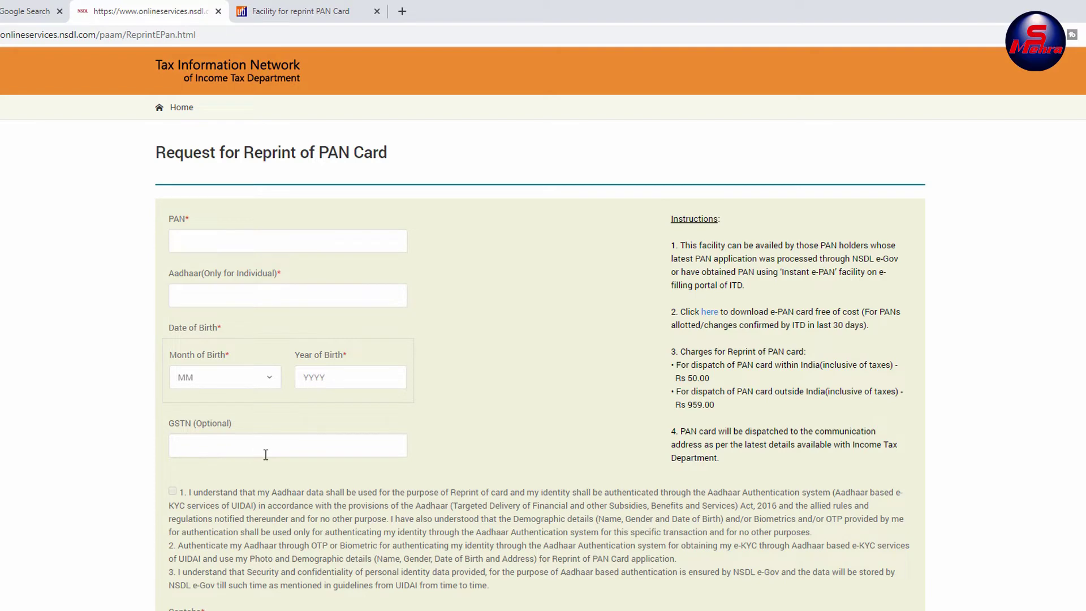
scroll(266, 455, "down", 3)
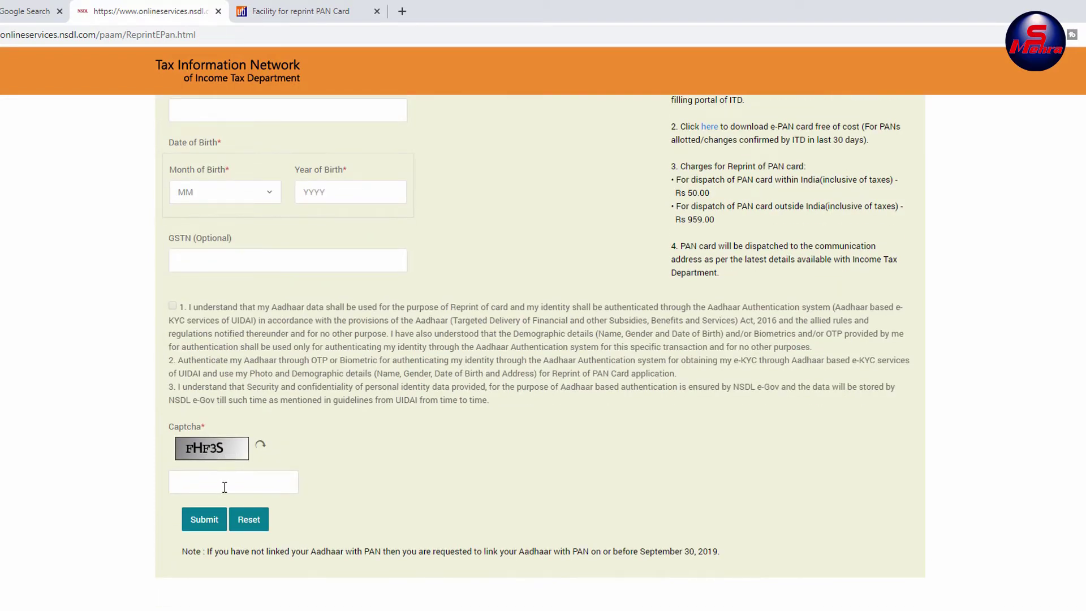
scroll(340, 490, "up", 3)
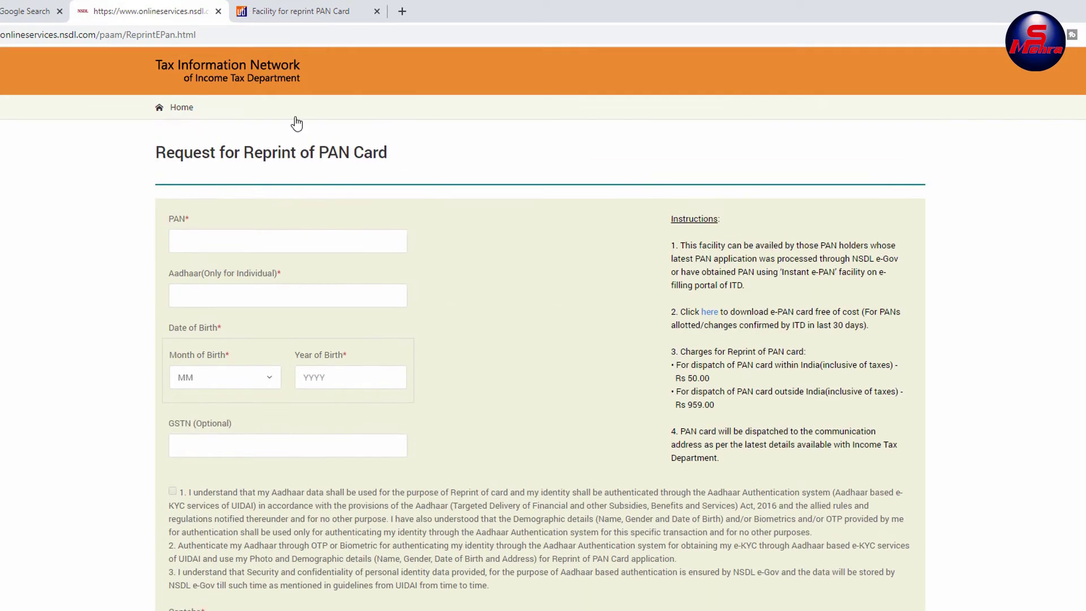
left_click(315, 15)
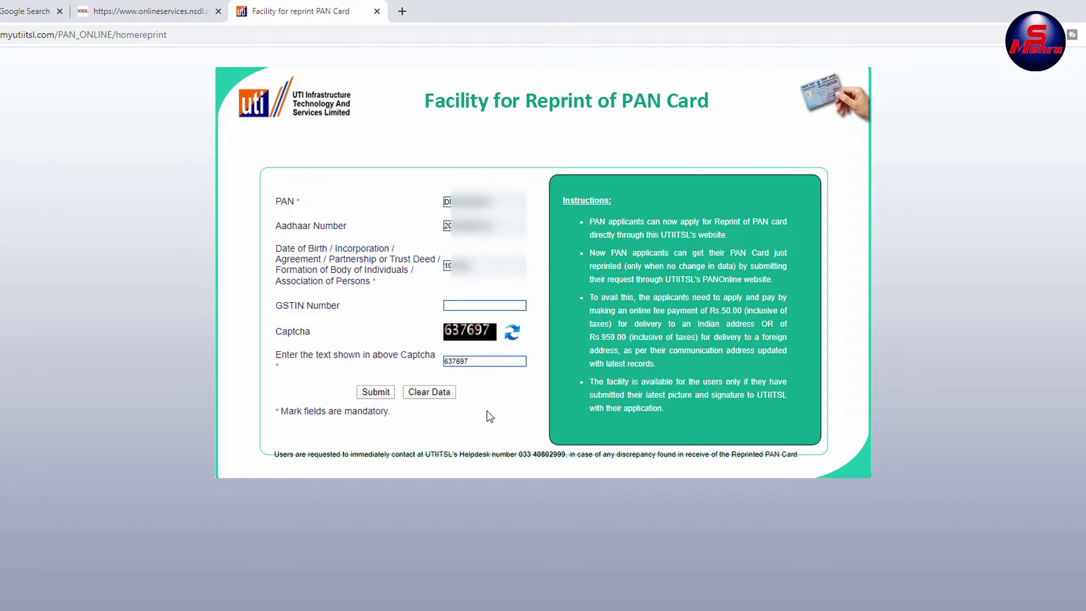
Submit the UTIITSL reprint details and acknowledge the notice that NSDL processed the application.
left_click(375, 392)
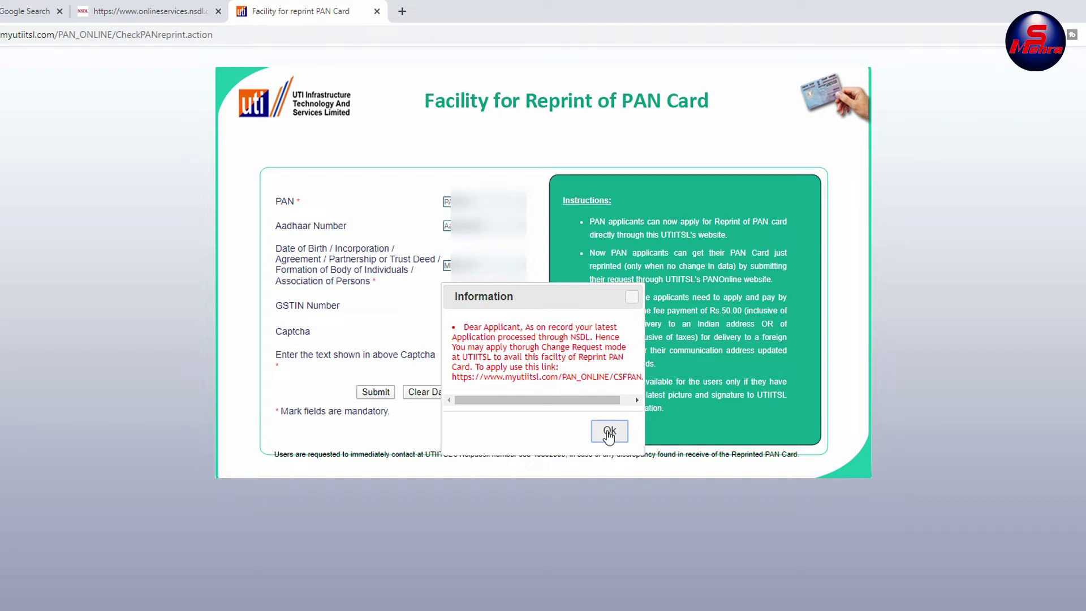
left_click(608, 433)
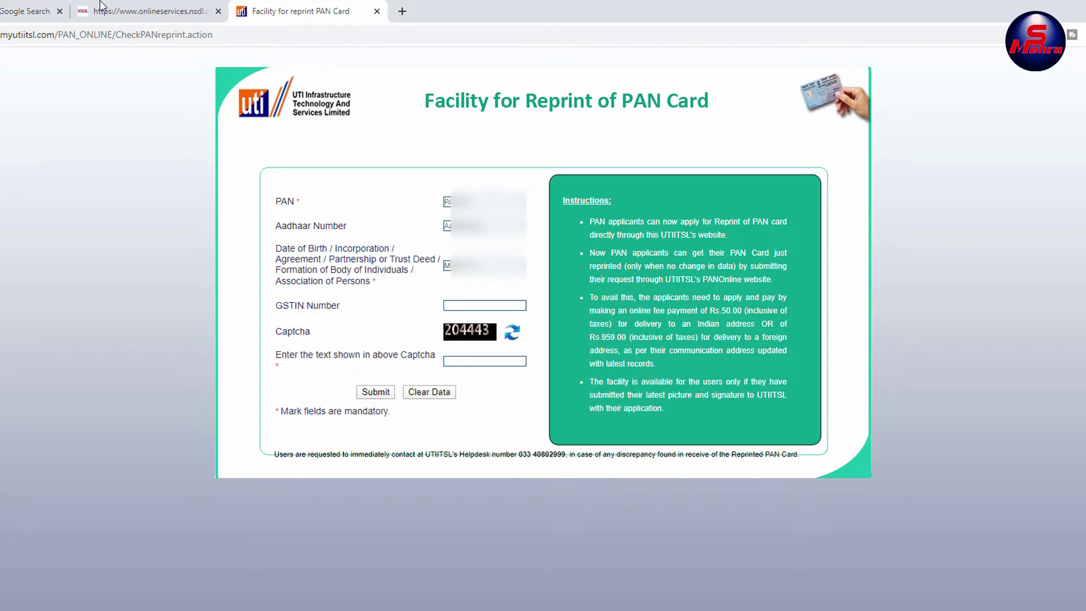
On the NSDL reprint form, give Aadhaar authentication consent and submit the PAN details.
left_click(144, 15)
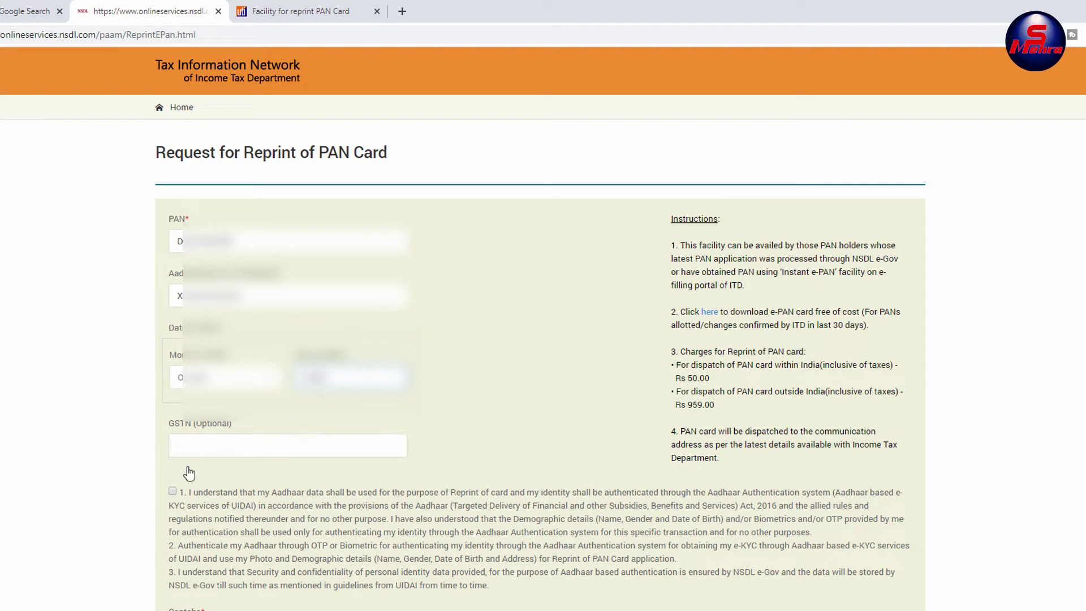
left_click(173, 491)
scroll(185, 502, "down", 1)
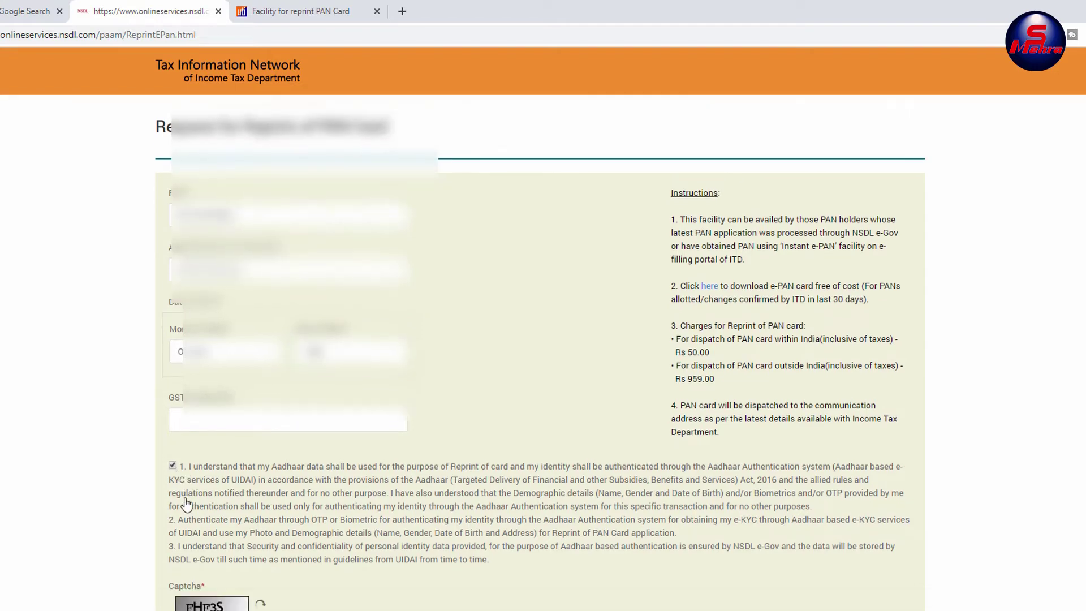
scroll(186, 503, "down", 3)
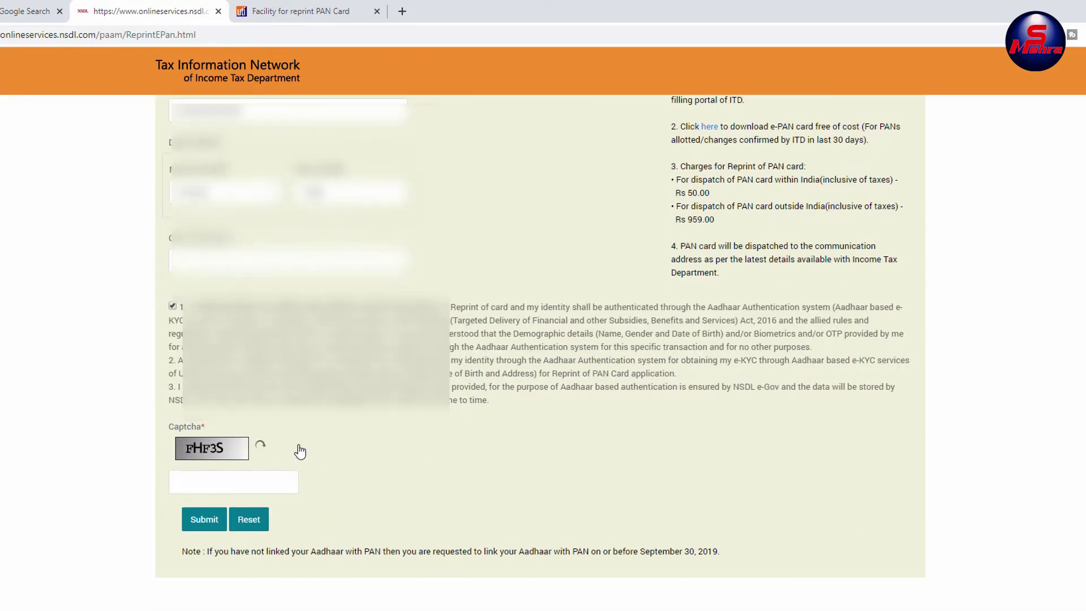
left_click(205, 520)
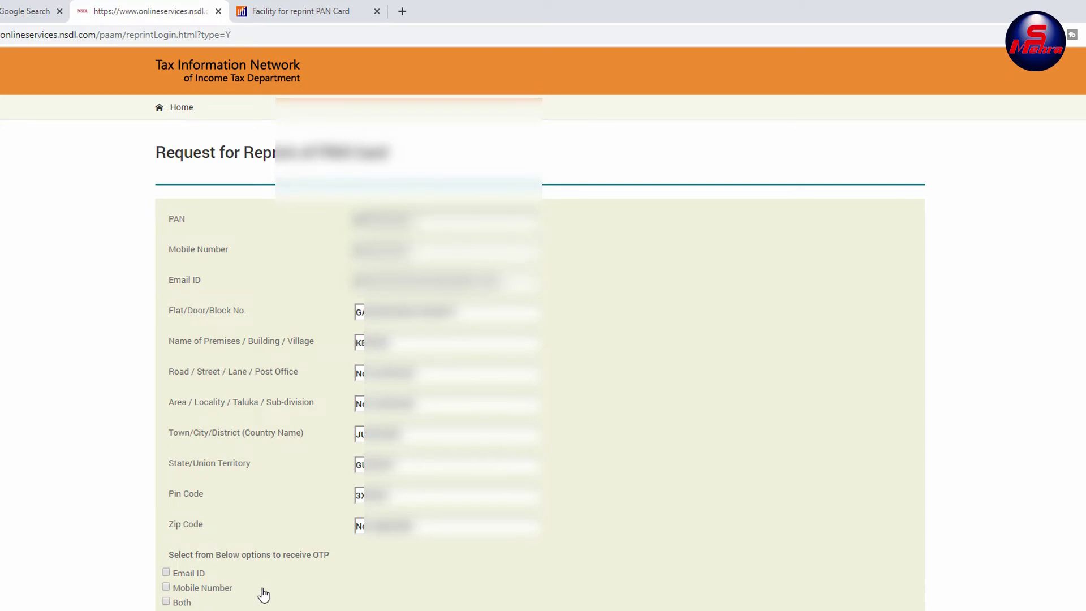
Choose mobile OTP delivery, agree to dispatch at the communication address, and request an OTP.
scroll(263, 595, "down", 2)
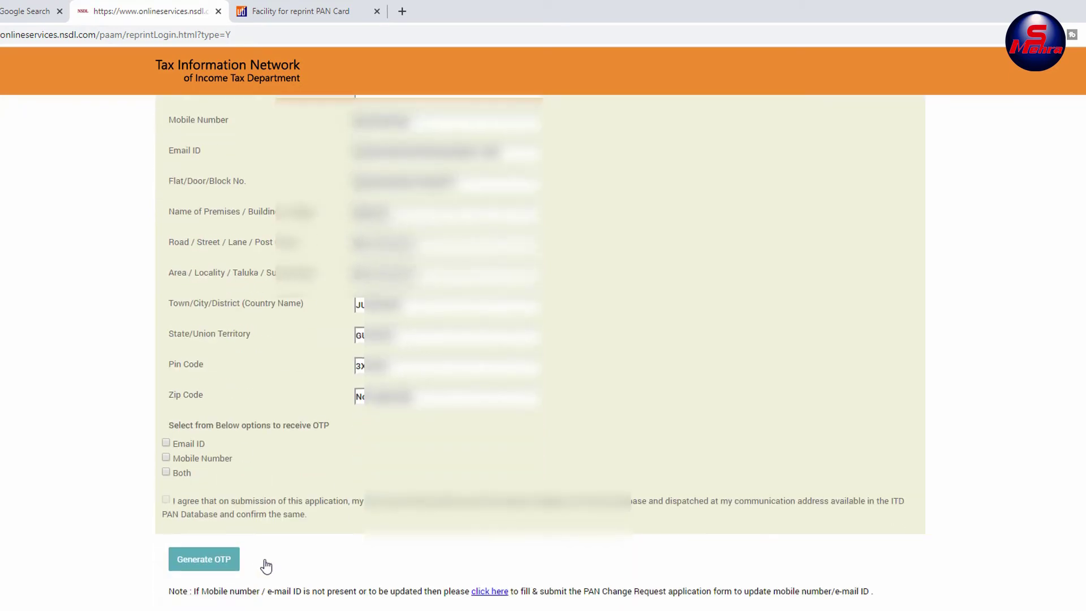
left_click(166, 458)
left_click(167, 500)
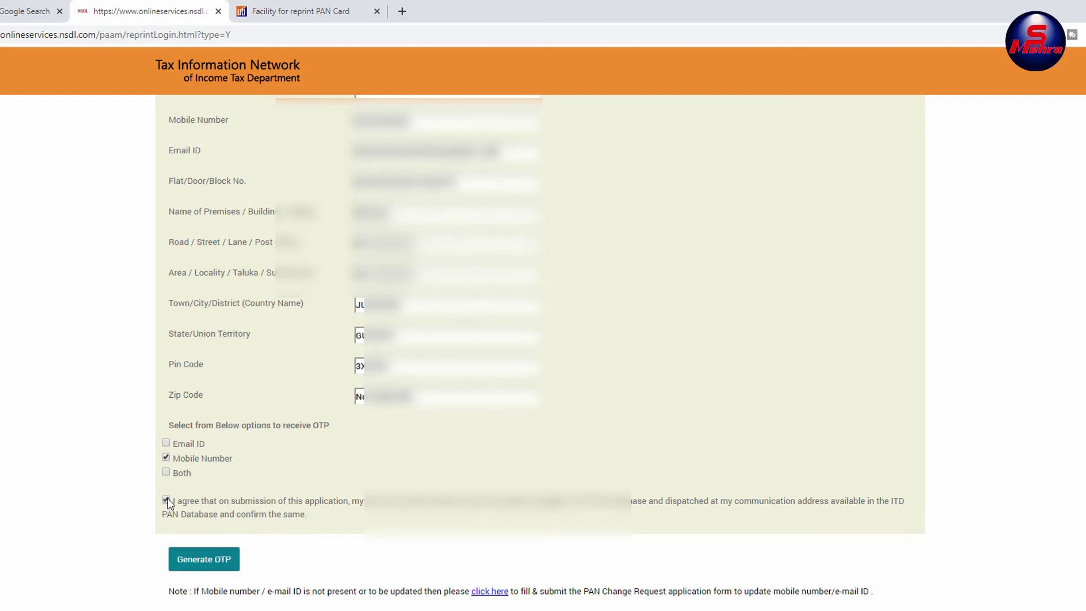
left_click(202, 561)
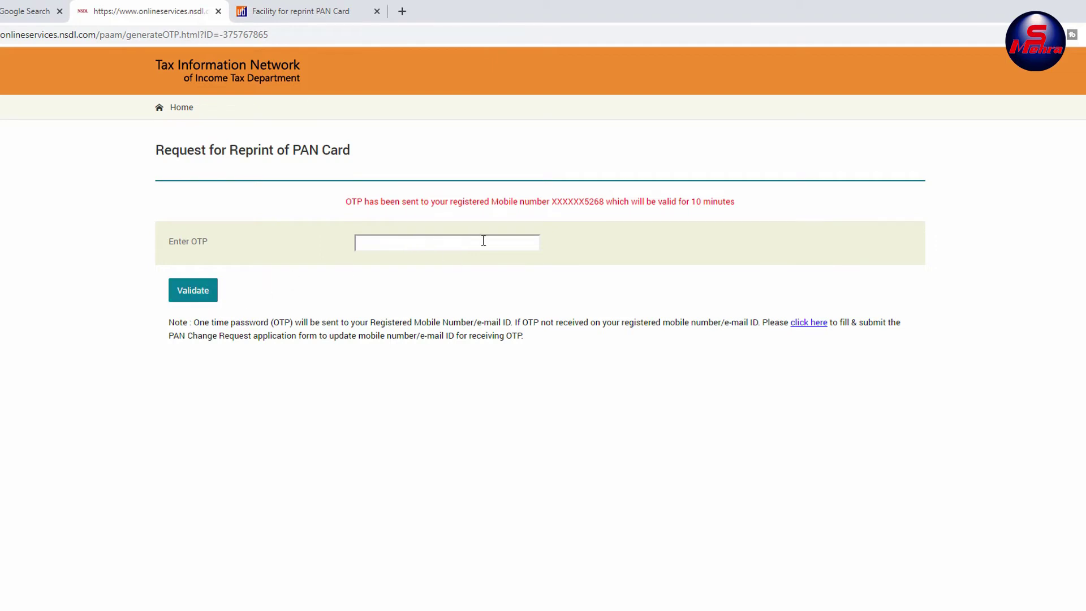
Validate the received mobile OTP and confirm the 50.00 reprint fee for payment.
left_click(377, 240)
left_click(193, 294)
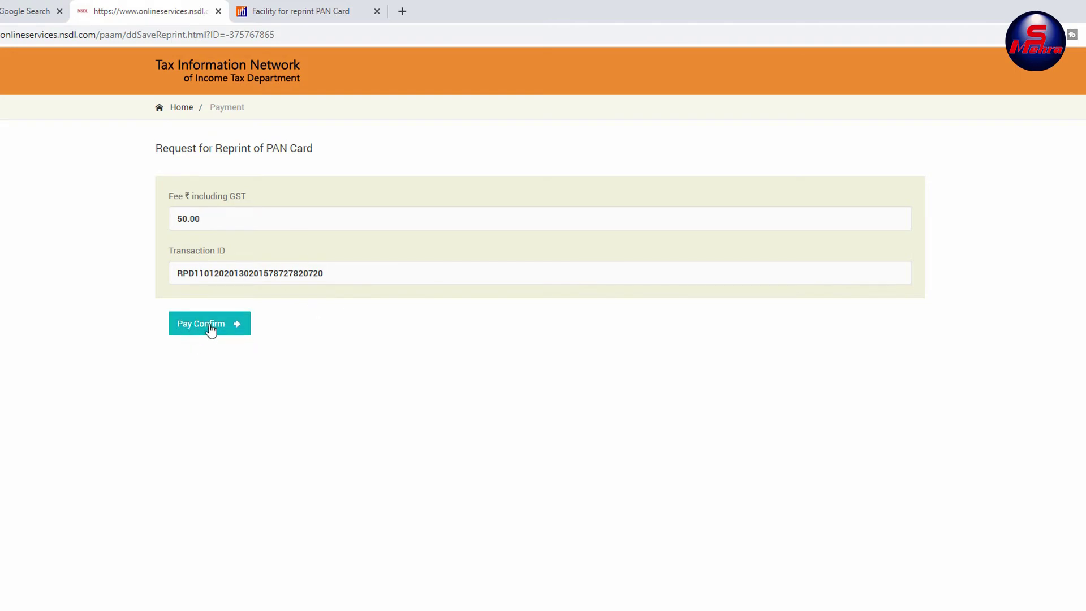
left_click(210, 328)
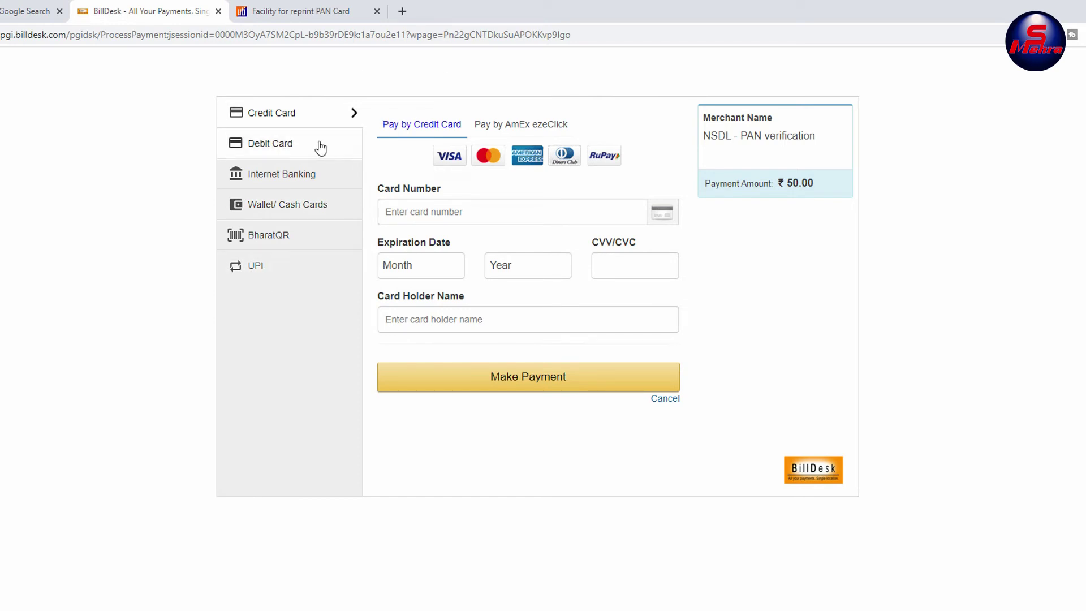
Choose Debit Card as the BillDesk payment method for the ₹50.00 fee.
left_click(303, 149)
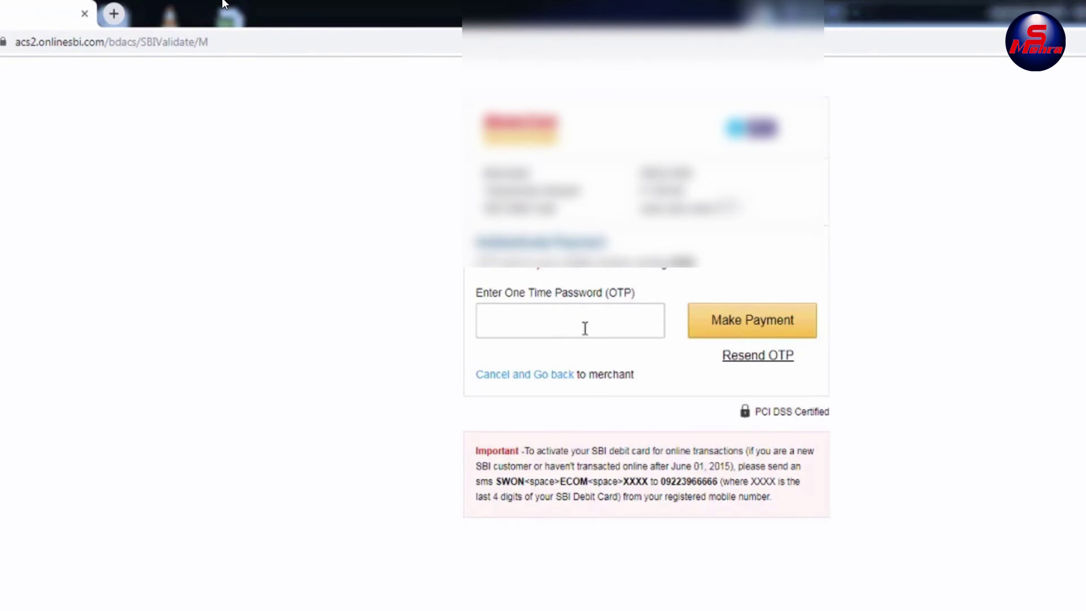
Authorise the SBI debit card payment with the bank's one-time password.
left_click(547, 319)
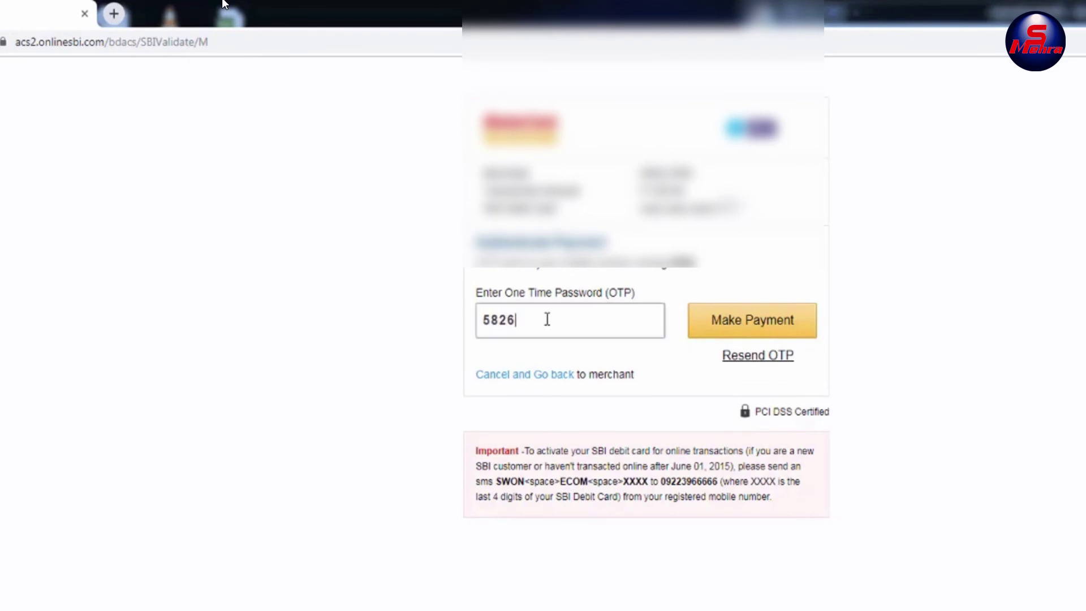
left_click(751, 326)
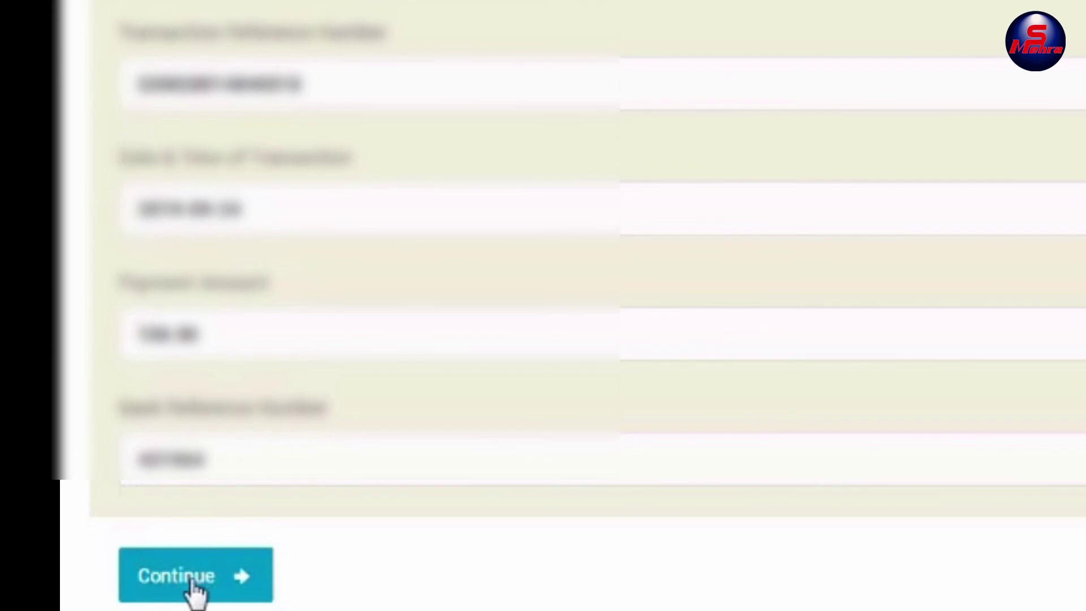
Continue past the payment confirmation and review the generated PAN reprint payment receipt PDF.
left_click(195, 588)
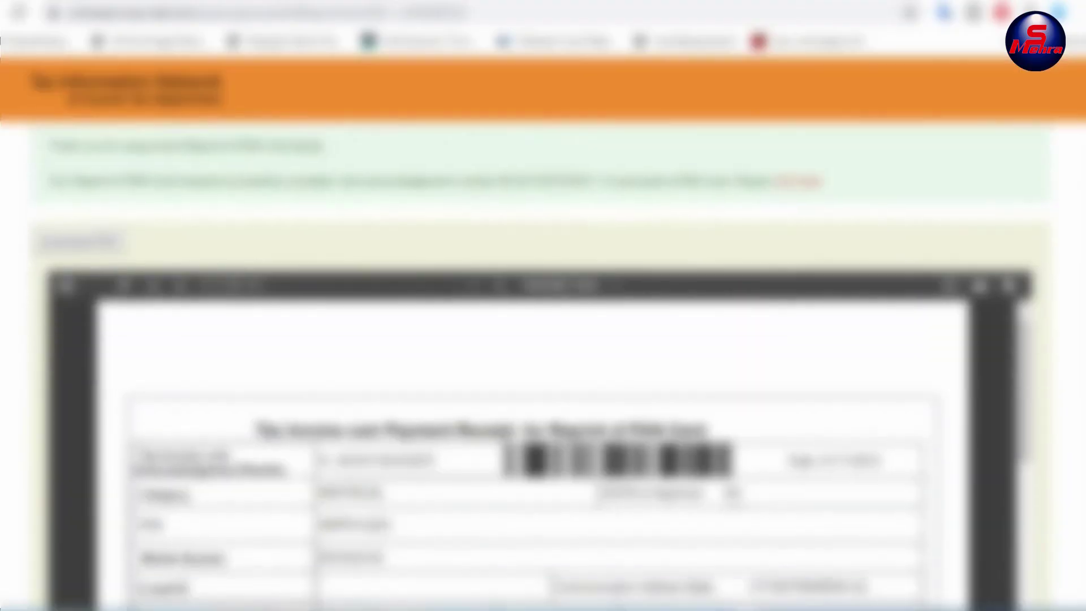
scroll(535, 377, "down", 3)
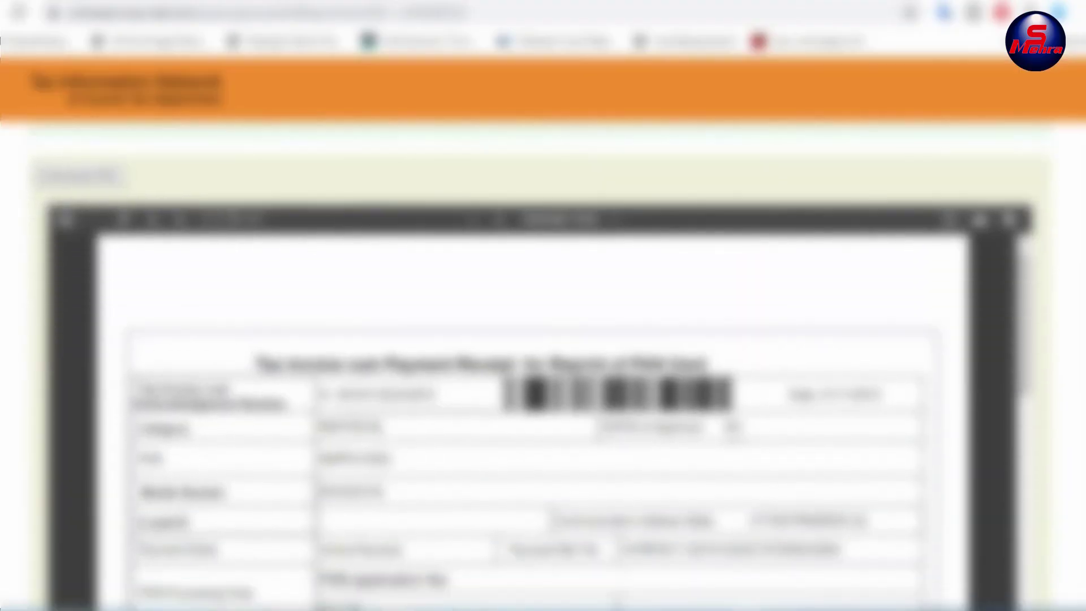
scroll(535, 361, "down", 1)
scroll(535, 362, "up", 2)
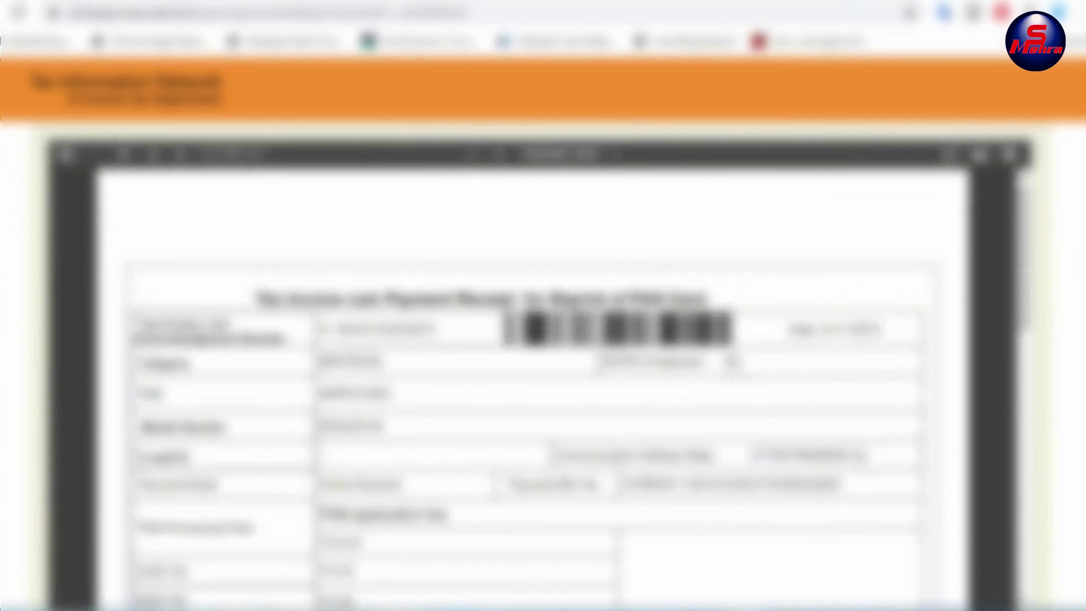
scroll(535, 362, "down", 1)
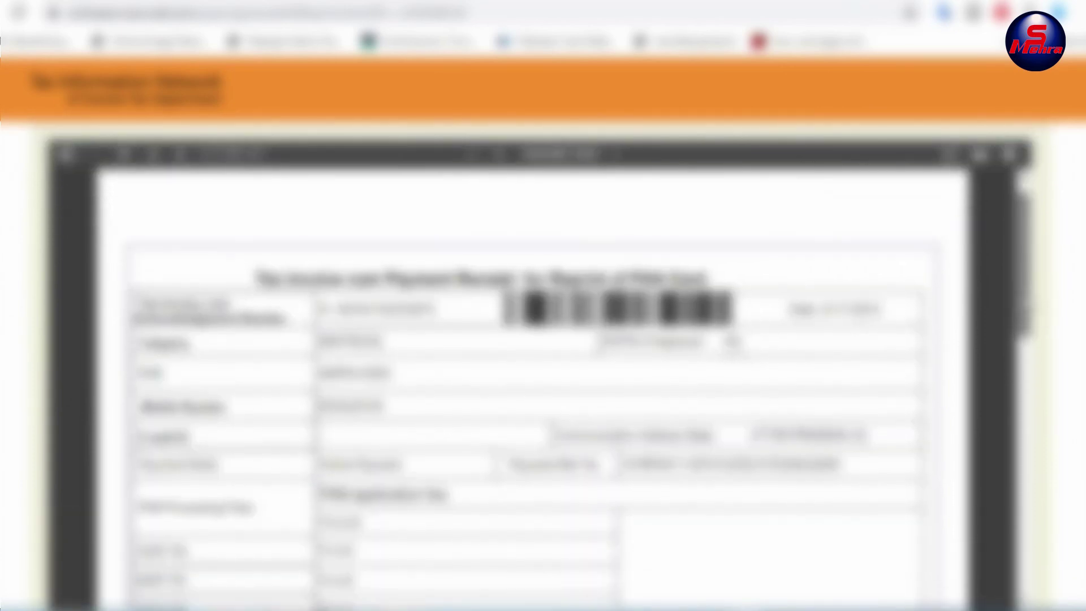
scroll(535, 362, "down", 5)
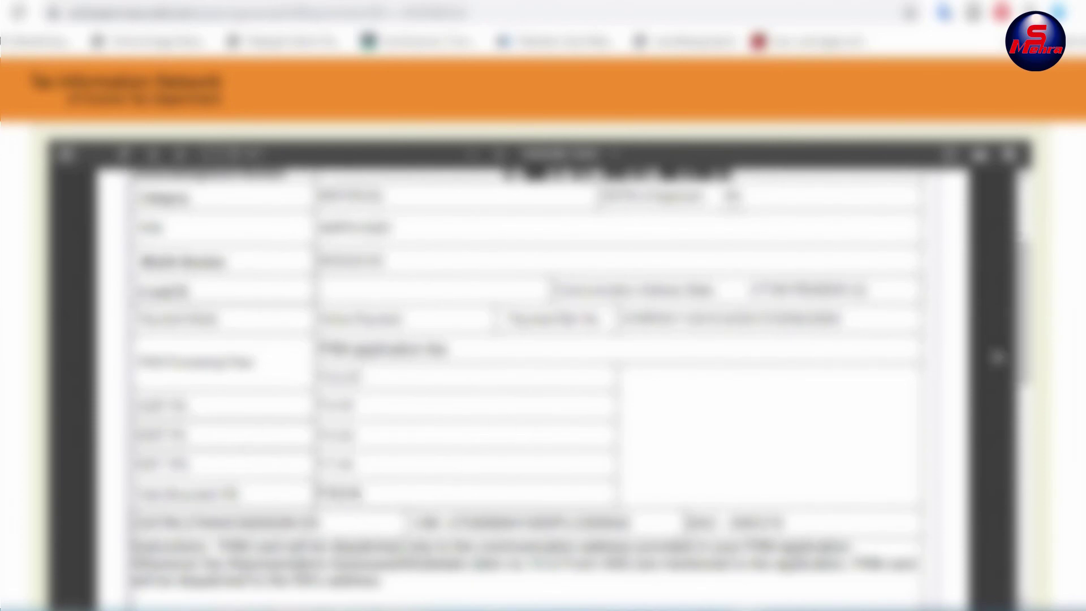
scroll(527, 377, "down", 15)
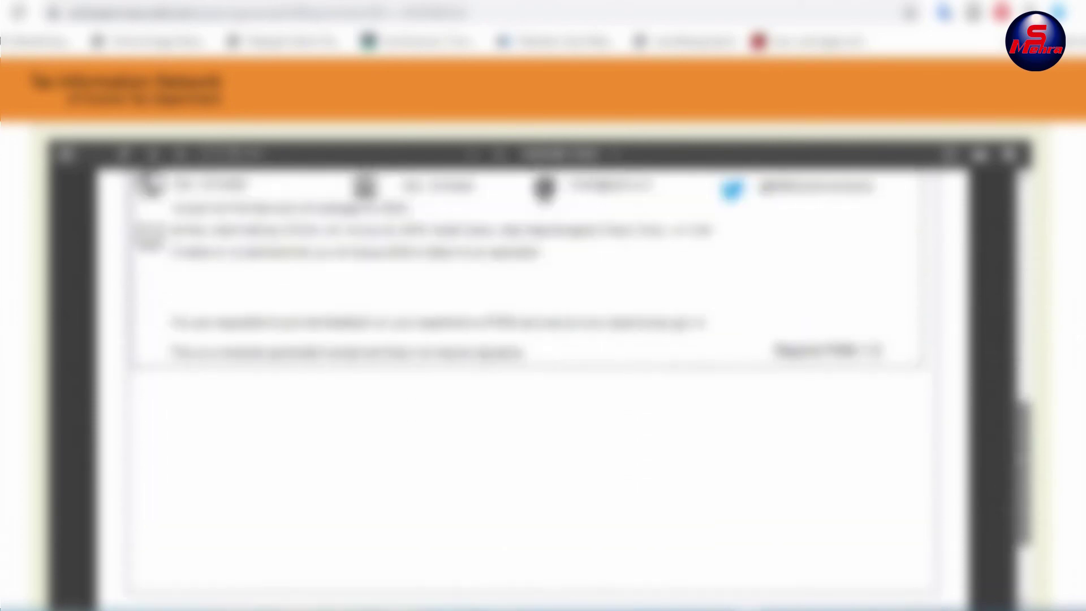
scroll(527, 377, "up", 20)
scroll(984, 271, "up", 3)
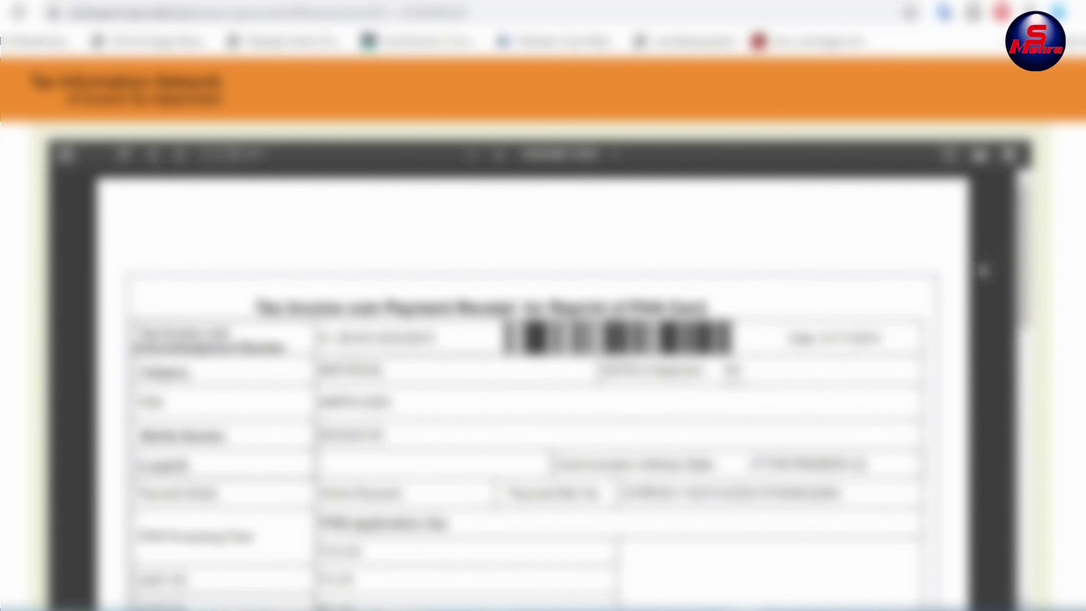